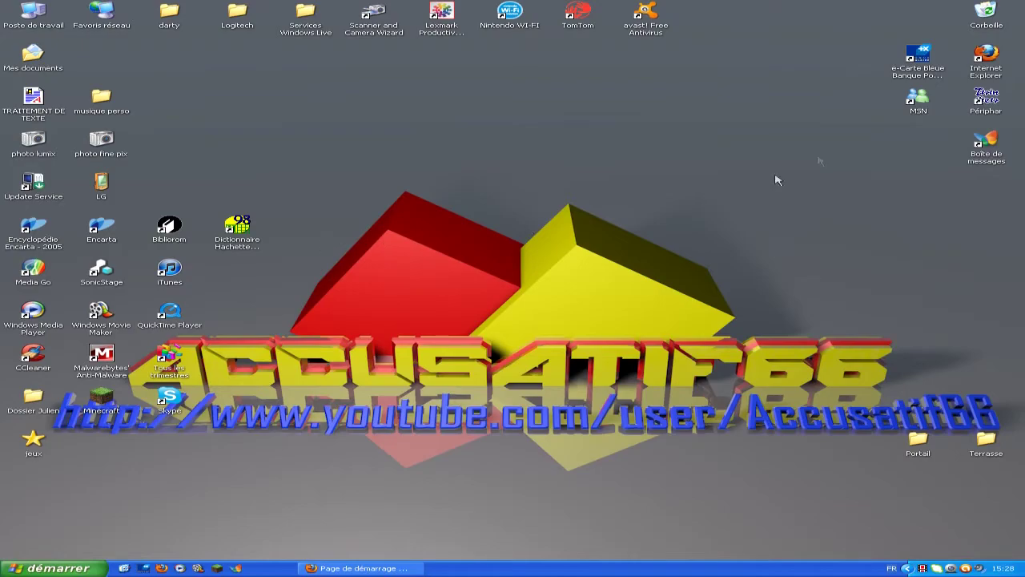
Open the web browser, search for "touslesdrivers" and open the TousLesDrivers.com site from the results
{"action": "double_click", "coordinate": [986, 60]}
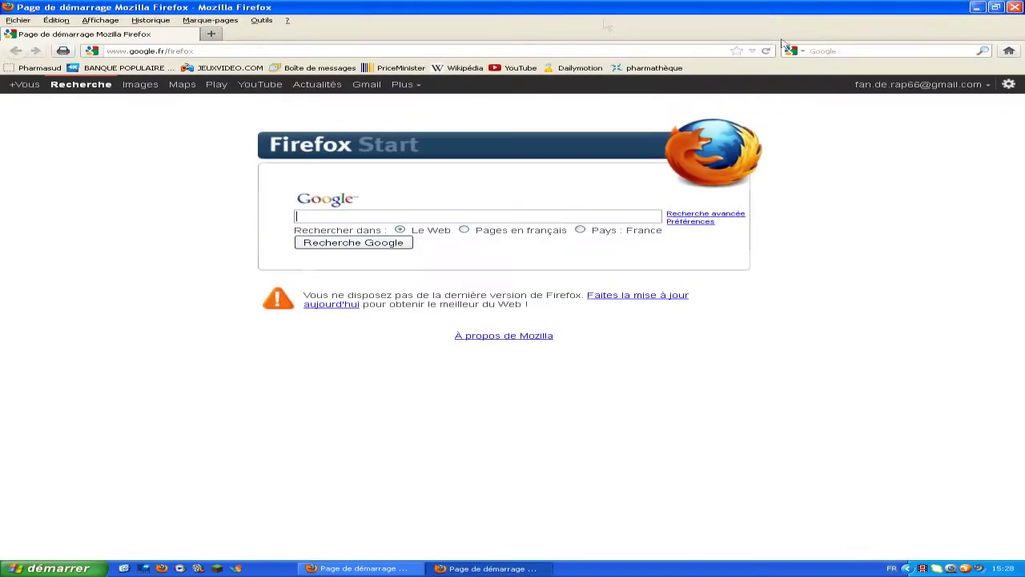
{"action": "type", "text": "touslesdrivers"}
{"action": "key", "text": "Return"}
{"action": "left_click", "coordinate": [442, 200]}
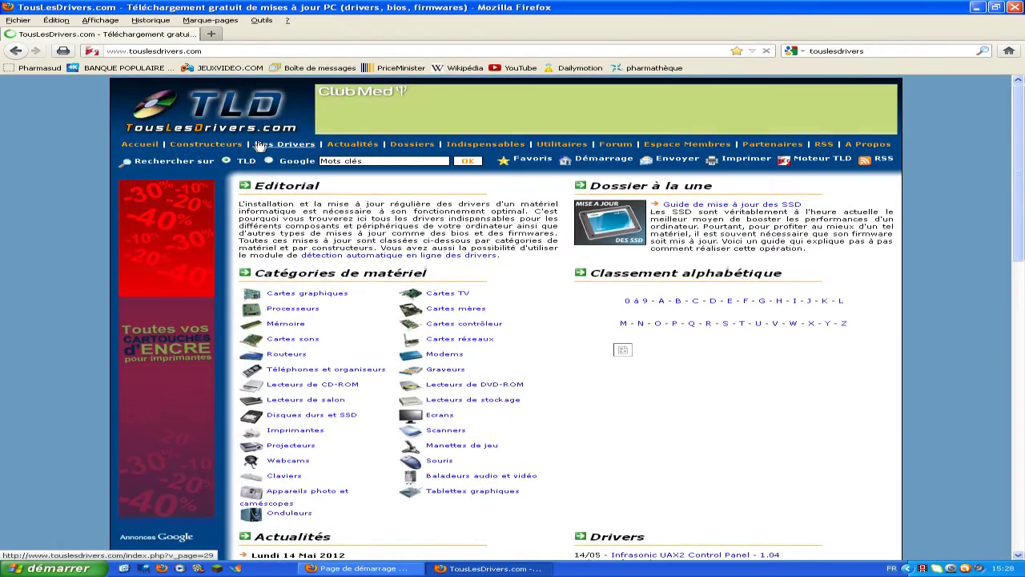
From the site's Mes Drivers section, download the MaConfig detection plugin for 32-bit Windows XP SP2/SP3/Vista/7
{"action": "left_click", "coordinate": [261, 145]}
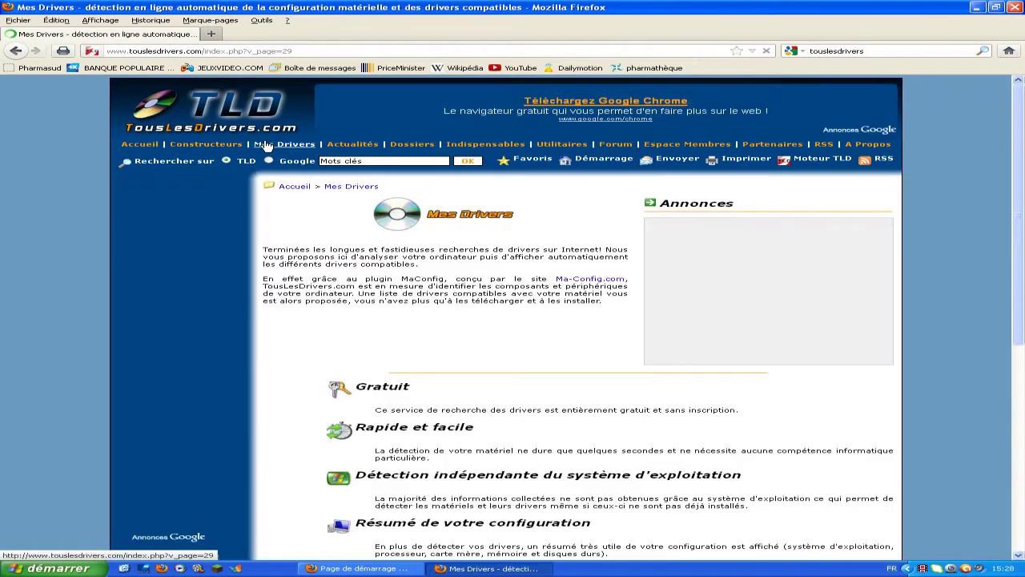
{"action": "scroll", "coordinate": [361, 184], "scroll_direction": "down", "scroll_amount": 3}
{"action": "left_click", "coordinate": [591, 474]}
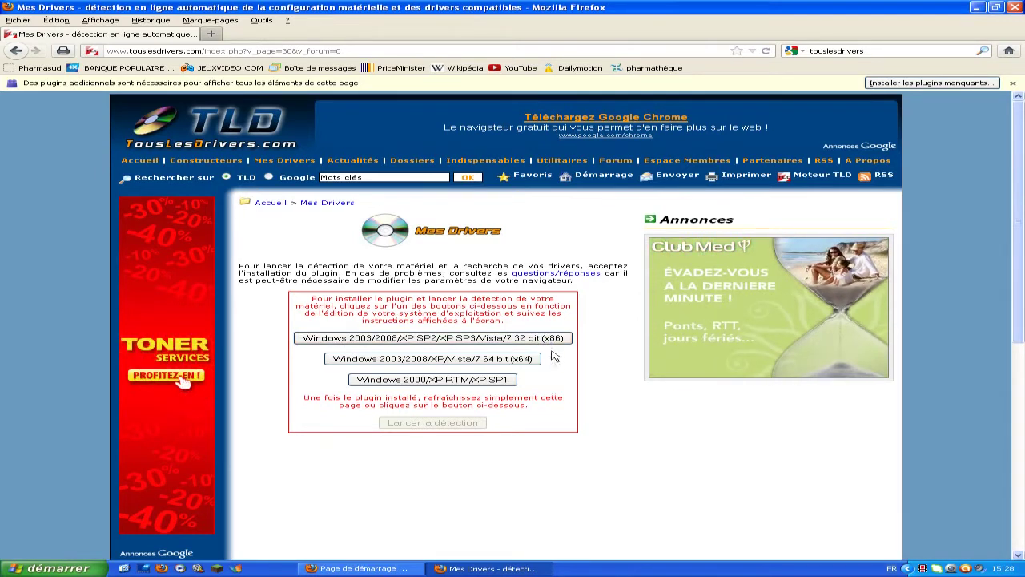
{"action": "left_click", "coordinate": [462, 340]}
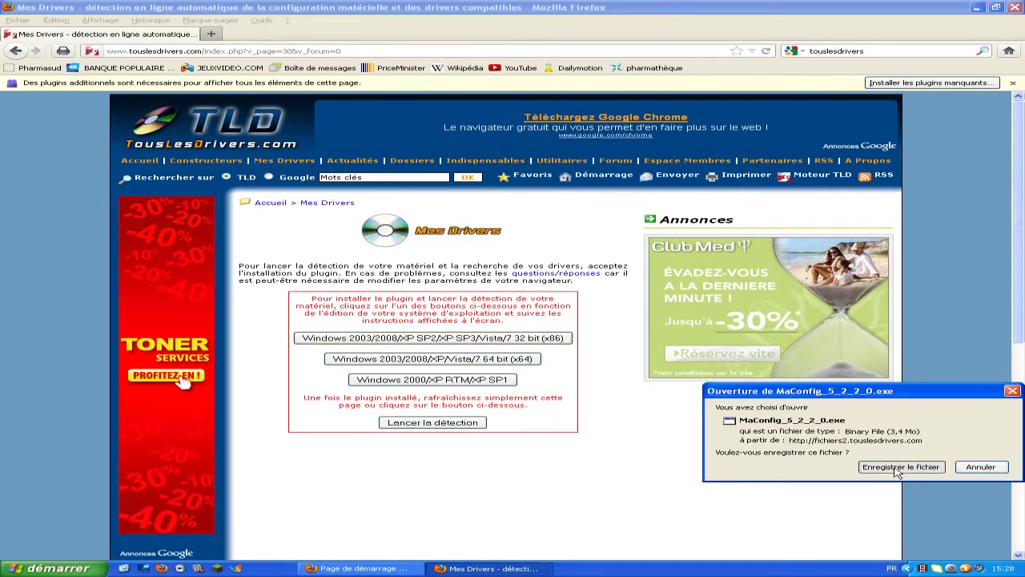
{"action": "left_click", "coordinate": [897, 468]}
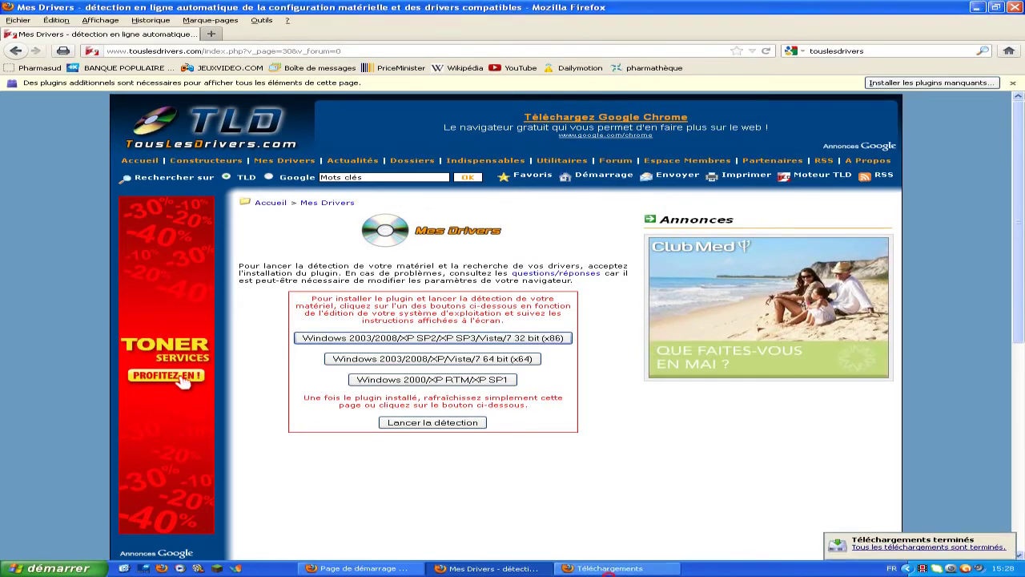
Run the downloaded MaConfig_5_2_2_0(1).exe and accept the silent installation of Ma-Config.com
{"action": "left_click", "coordinate": [609, 569]}
{"action": "double_click", "coordinate": [689, 32]}
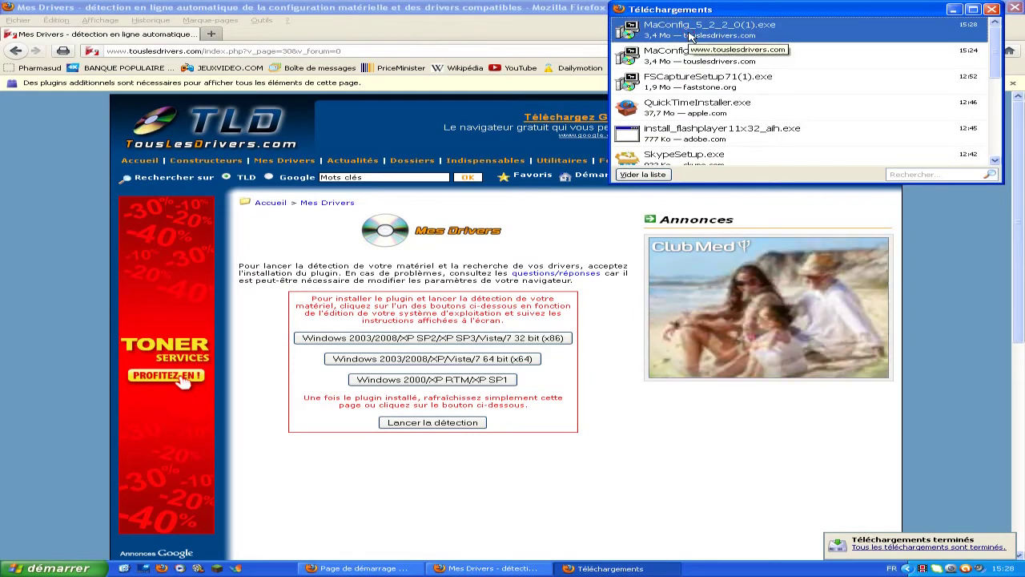
{"action": "left_click", "coordinate": [558, 291]}
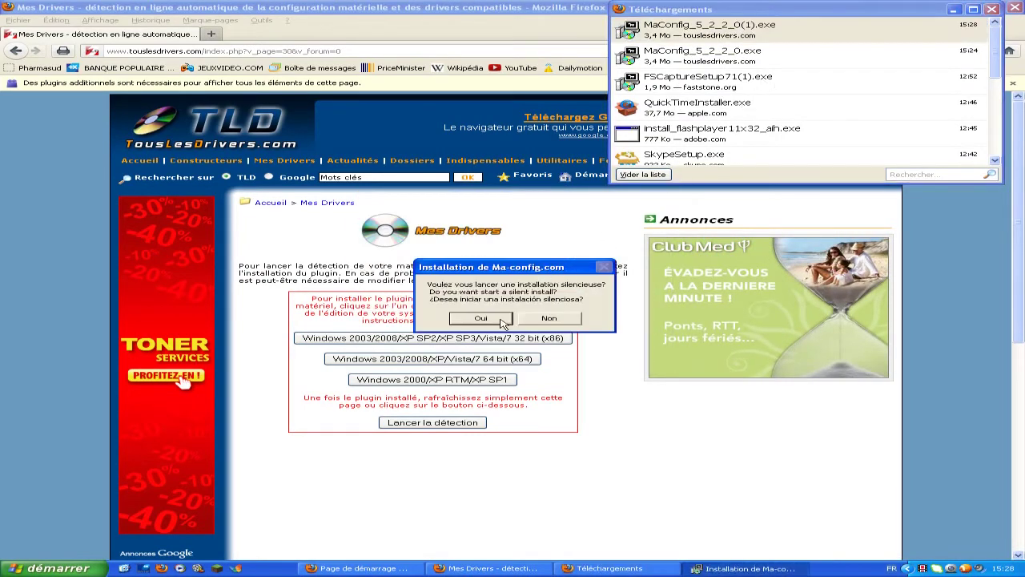
{"action": "left_click", "coordinate": [502, 319]}
Close the downloads window and minimize the browser to show the desktop during the plugin installation
{"action": "left_click", "coordinate": [953, 10]}
{"action": "right_click", "coordinate": [641, 568]}
{"action": "left_click", "coordinate": [670, 566]}
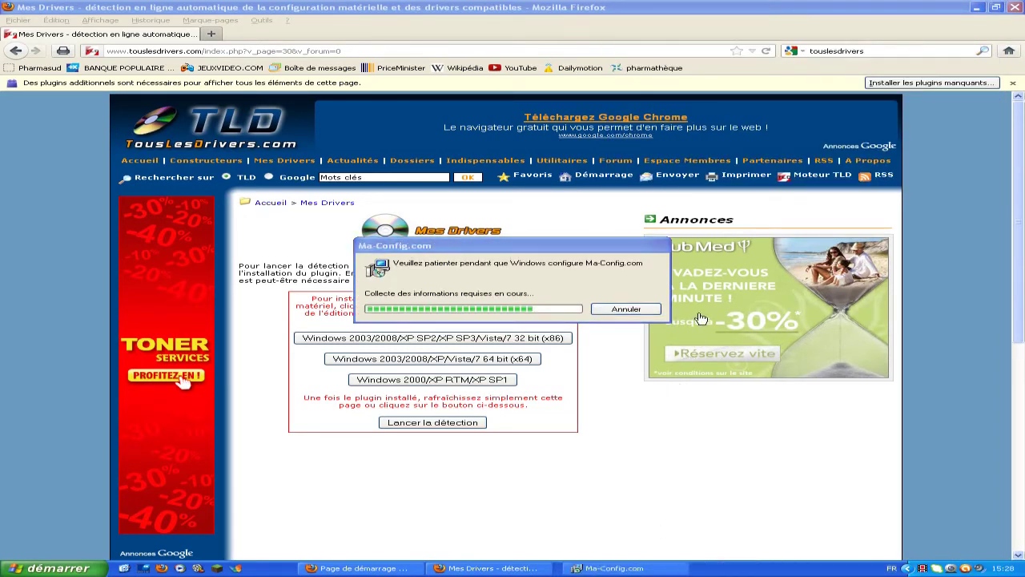
{"action": "left_click", "coordinate": [978, 7]}
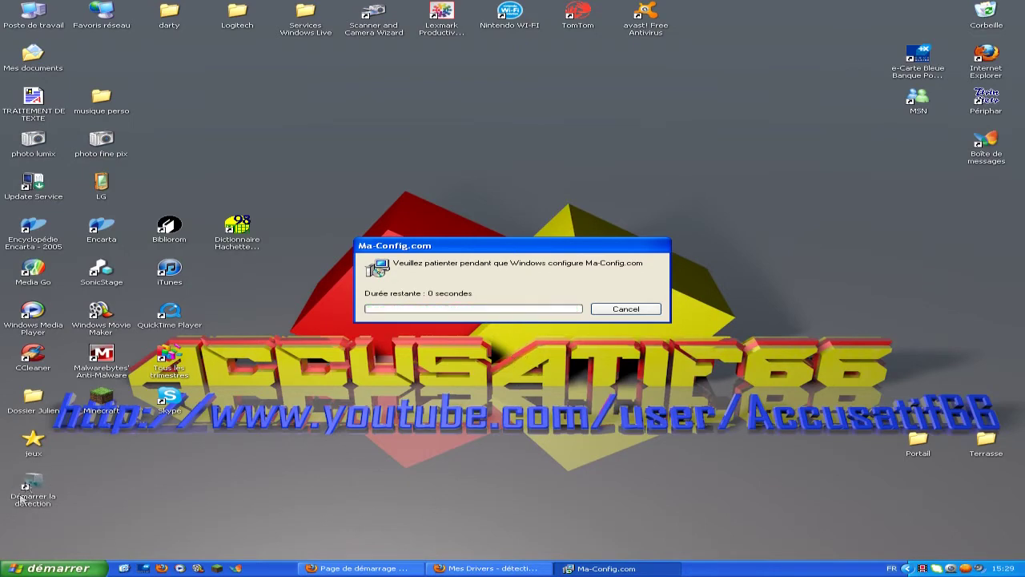
Return to the Mes Drivers page in the browser and reload it to launch the hardware detection
{"action": "left_click", "coordinate": [486, 568]}
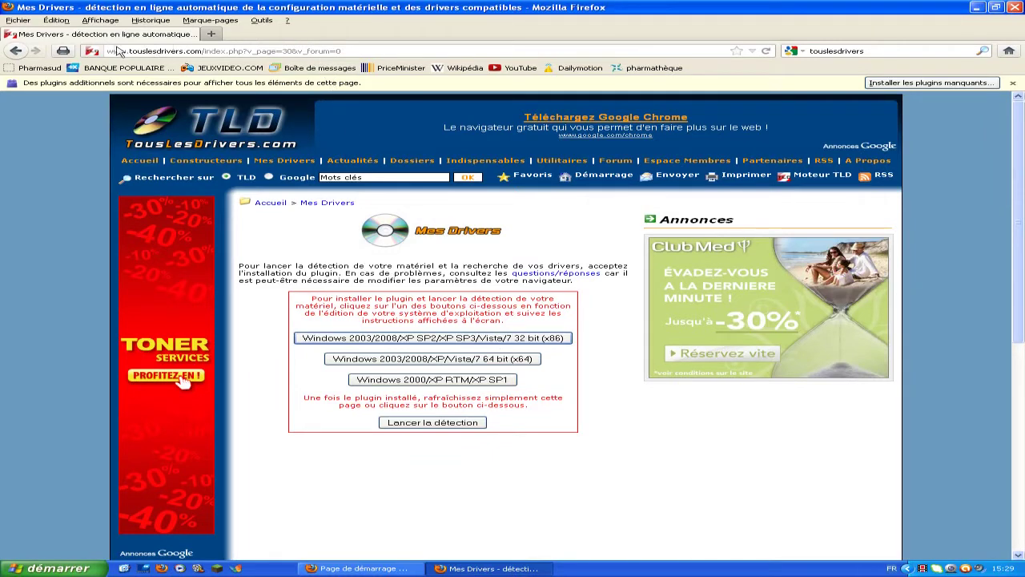
{"action": "left_click", "coordinate": [215, 53]}
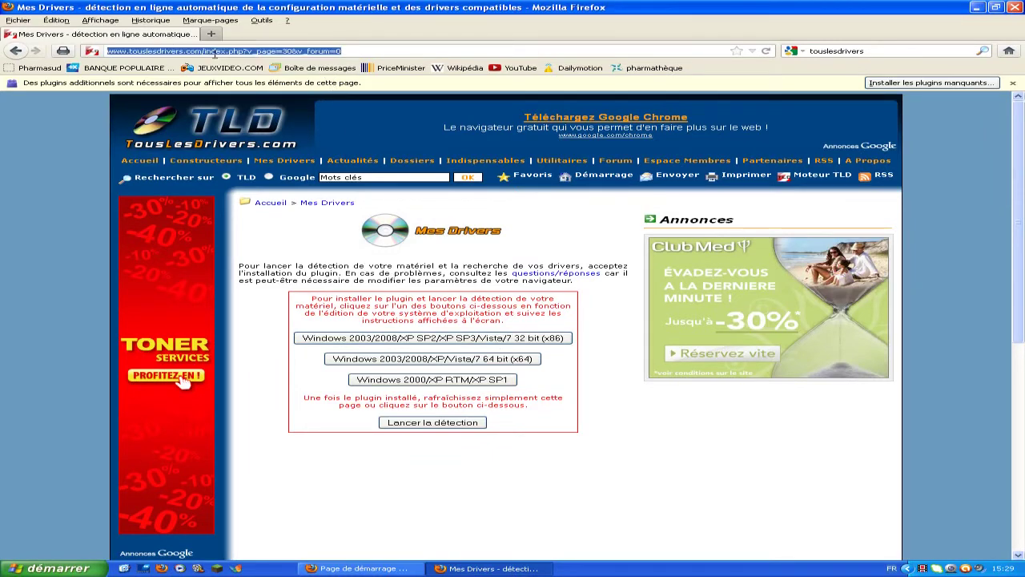
{"action": "key", "text": "Return"}
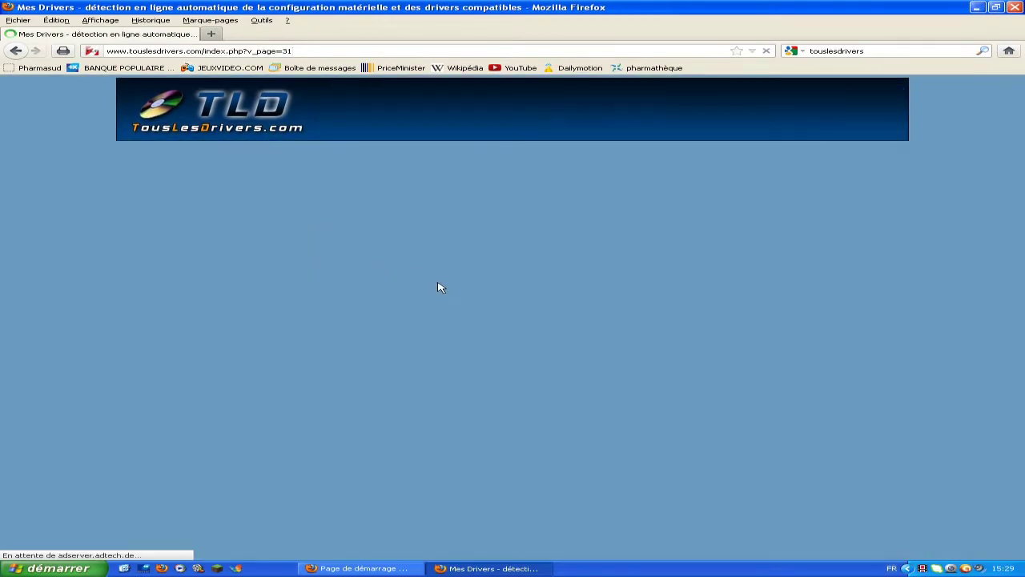
Examine the configuration summary and the list of detected hardware for devices with available driver updates
{"action": "scroll", "coordinate": [316, 293], "scroll_direction": "down", "scroll_amount": 2}
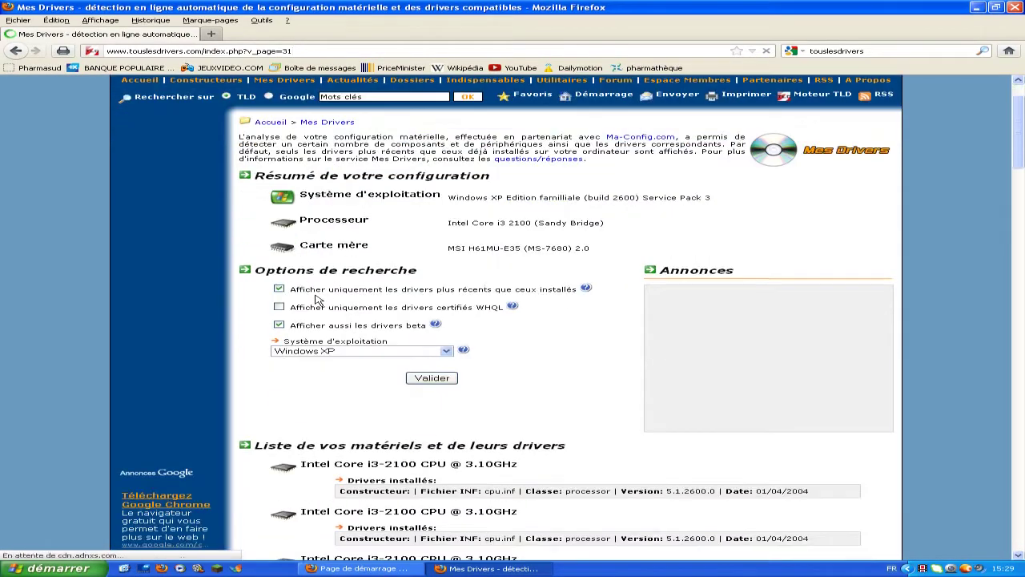
{"action": "scroll", "coordinate": [328, 297], "scroll_direction": "down", "scroll_amount": 4}
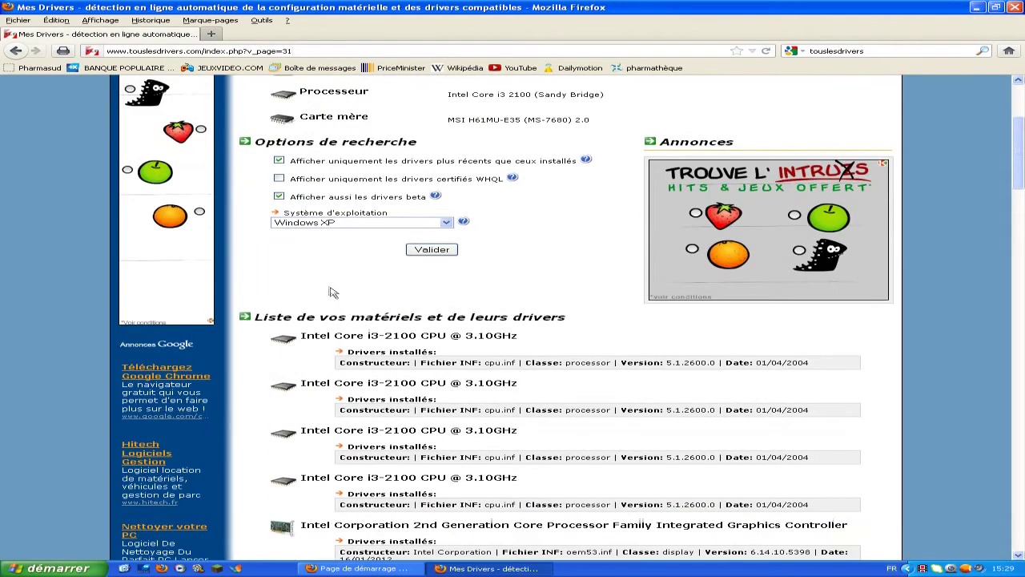
{"action": "scroll", "coordinate": [318, 285], "scroll_direction": "down", "scroll_amount": 2}
{"action": "scroll", "coordinate": [305, 257], "scroll_direction": "down", "scroll_amount": 4}
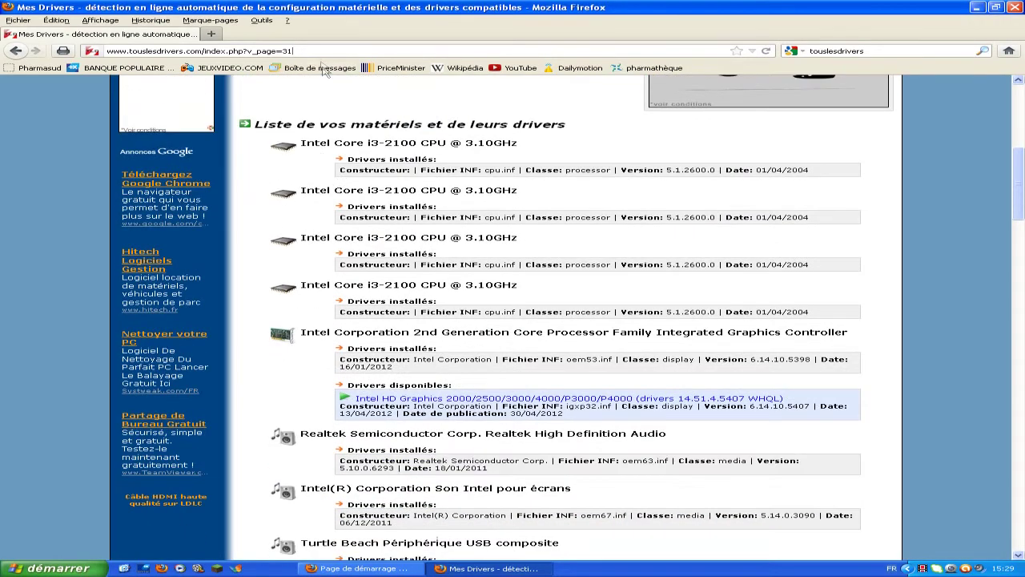
{"action": "scroll", "coordinate": [360, 256], "scroll_direction": "down", "scroll_amount": 9}
{"action": "scroll", "coordinate": [337, 265], "scroll_direction": "up", "scroll_amount": 2}
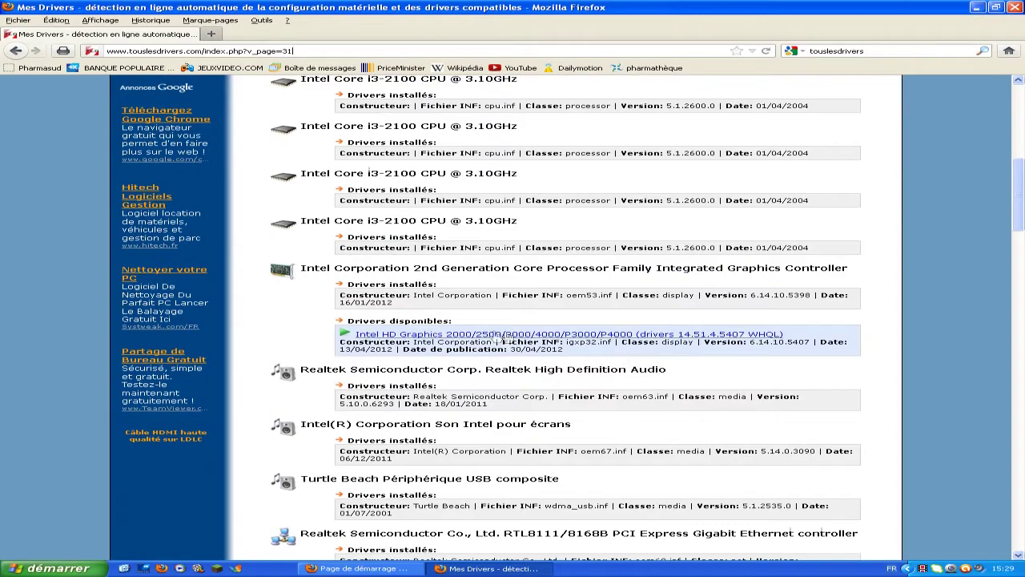
{"action": "scroll", "coordinate": [417, 241], "scroll_direction": "down", "scroll_amount": 10}
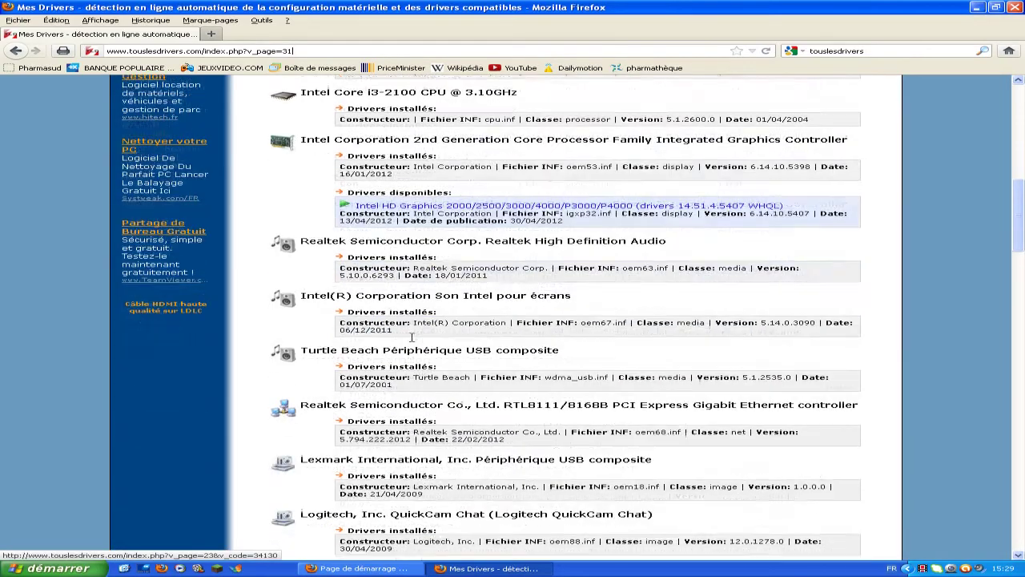
{"action": "scroll", "coordinate": [391, 217], "scroll_direction": "down", "scroll_amount": 12}
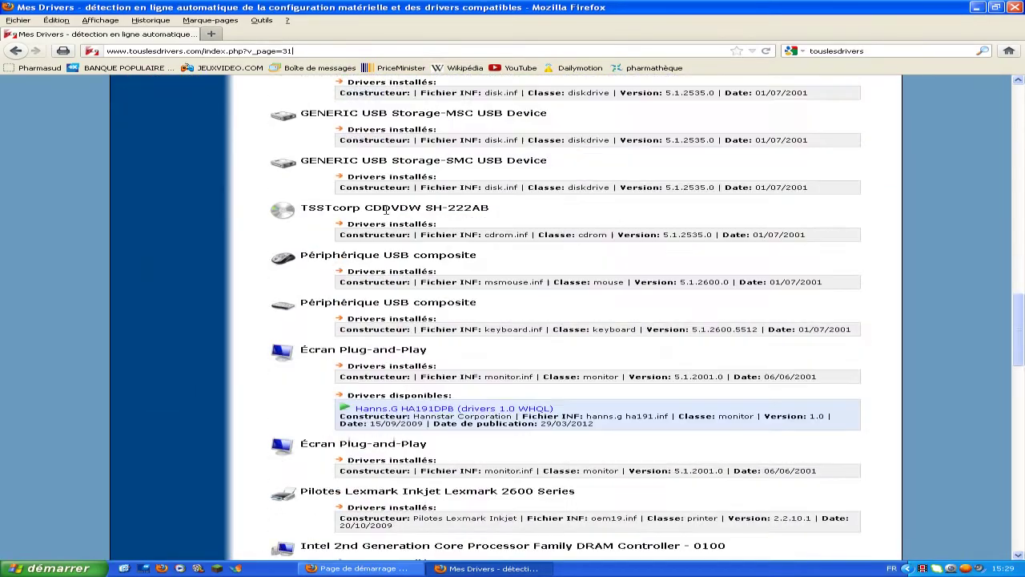
{"action": "scroll", "coordinate": [383, 215], "scroll_direction": "down", "scroll_amount": 9}
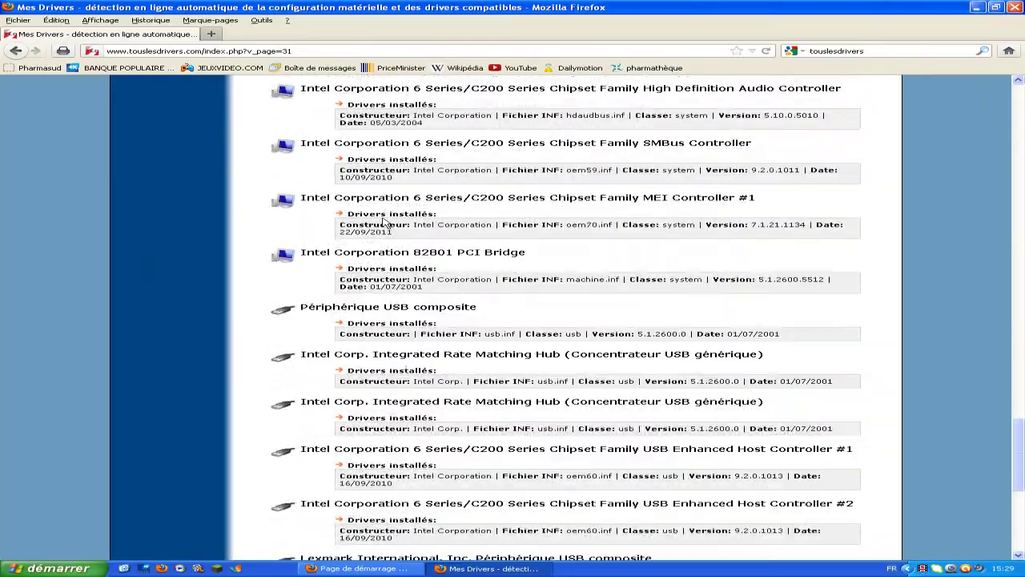
Open the page of the available Intel HD Graphics driver 14.51.4.5407 WHQL and go through its details to the download section
{"action": "left_click_drag", "start_coordinate": [1018, 506], "coordinate": [970, 172]}
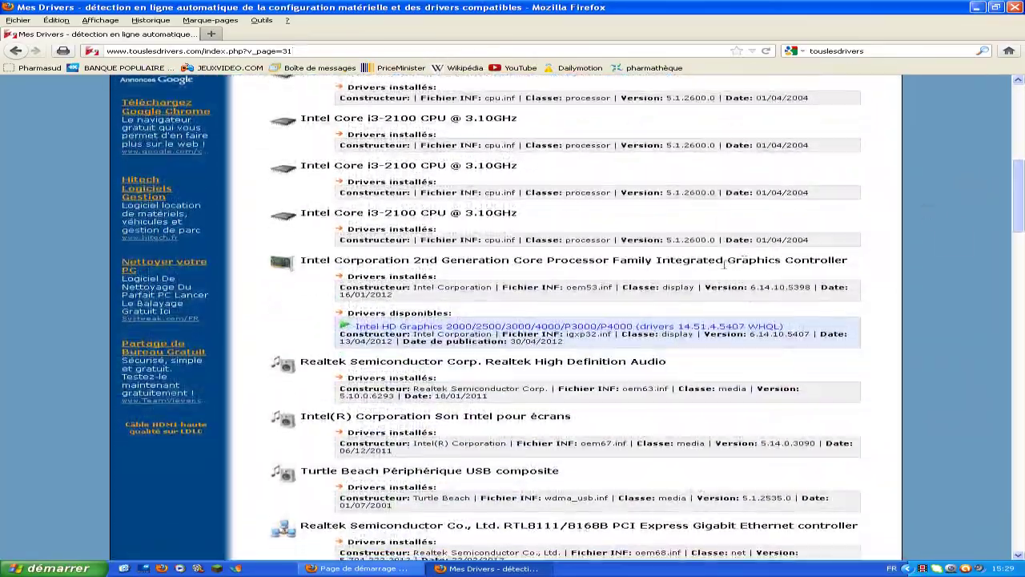
{"action": "left_click", "coordinate": [577, 322]}
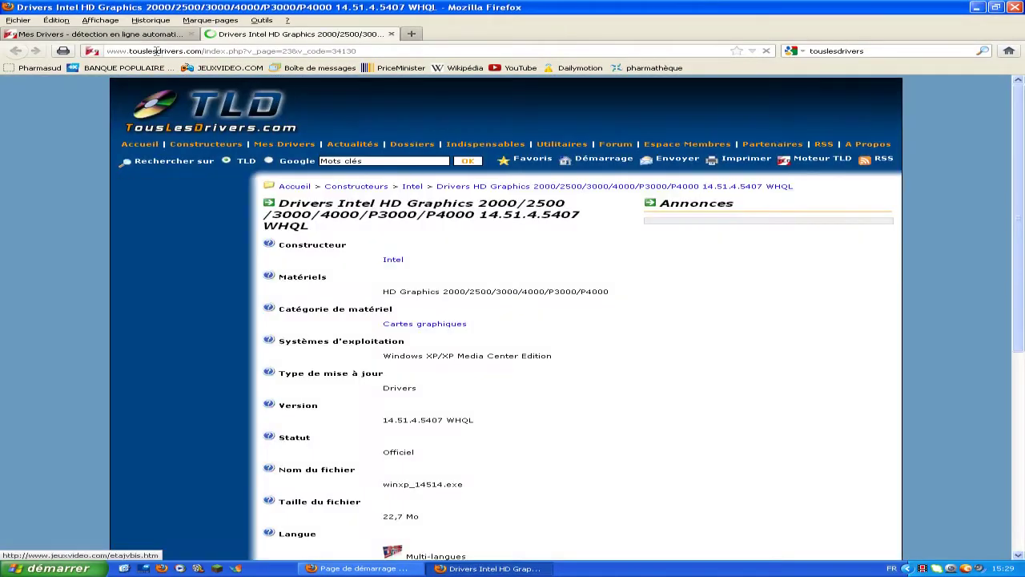
{"action": "scroll", "coordinate": [369, 141], "scroll_direction": "down", "scroll_amount": 3}
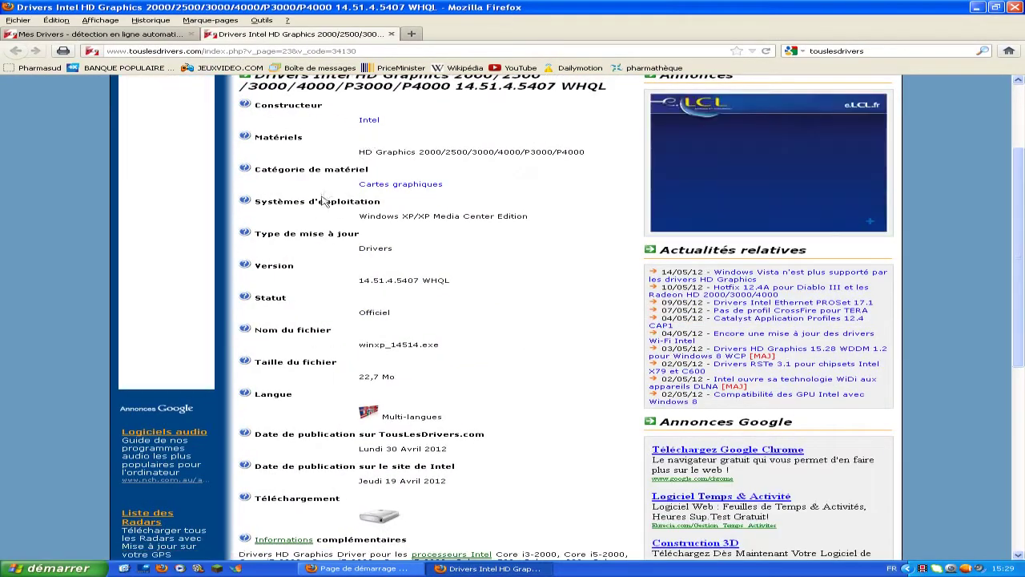
{"action": "scroll", "coordinate": [368, 141], "scroll_direction": "up", "scroll_amount": 3}
{"action": "scroll", "coordinate": [353, 153], "scroll_direction": "down", "scroll_amount": 6}
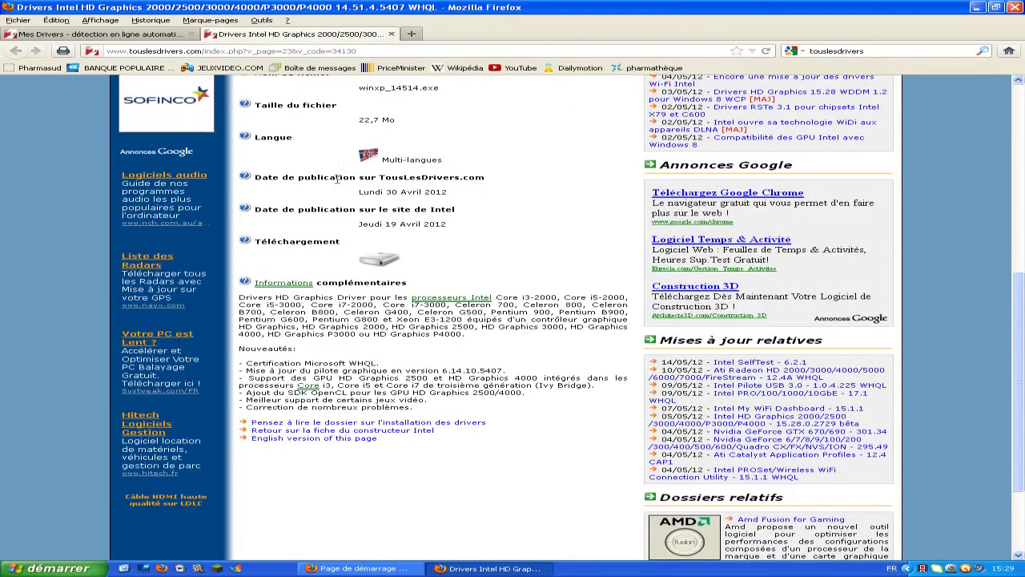
{"action": "scroll", "coordinate": [371, 277], "scroll_direction": "up", "scroll_amount": 2}
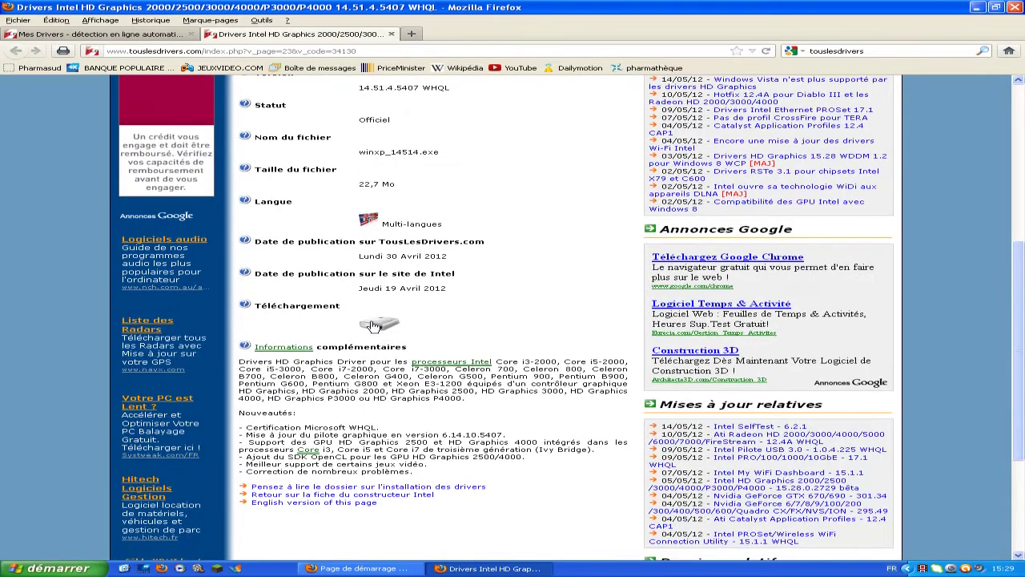
Download winxp_14514.exe from the downloadmirror.intel.com server and save the file
{"action": "left_click", "coordinate": [365, 326]}
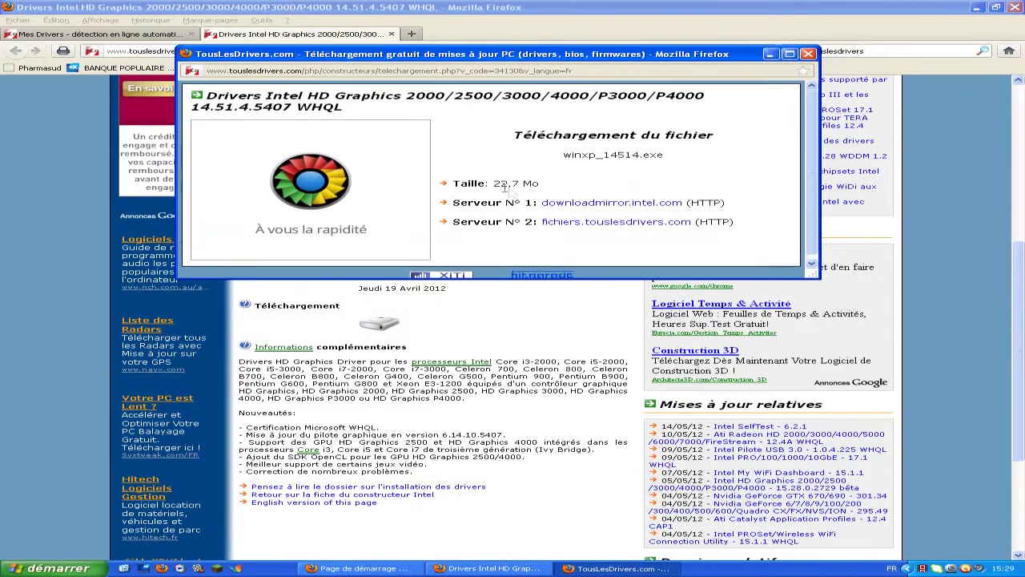
{"action": "left_click", "coordinate": [561, 204]}
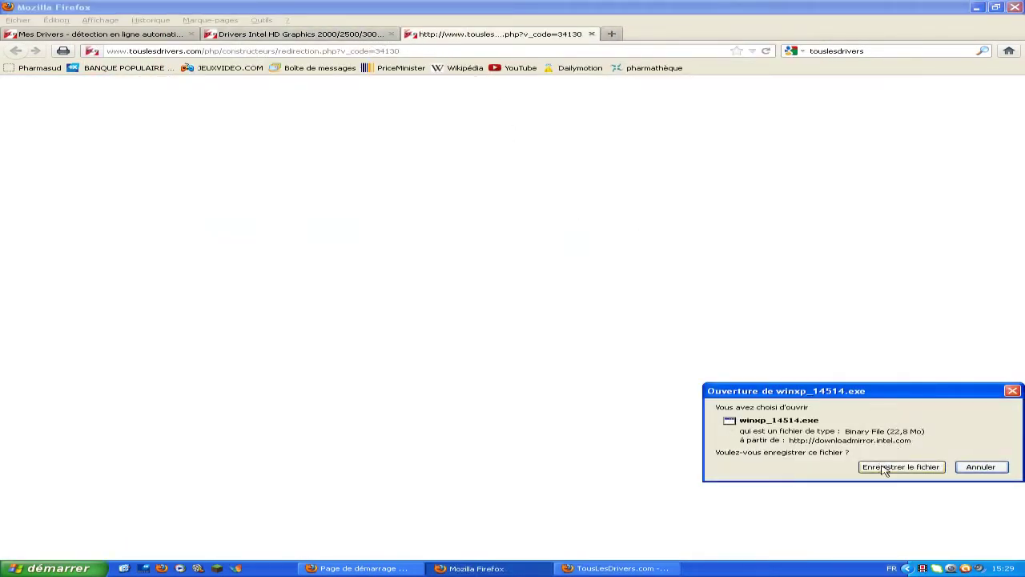
{"action": "left_click", "coordinate": [884, 467]}
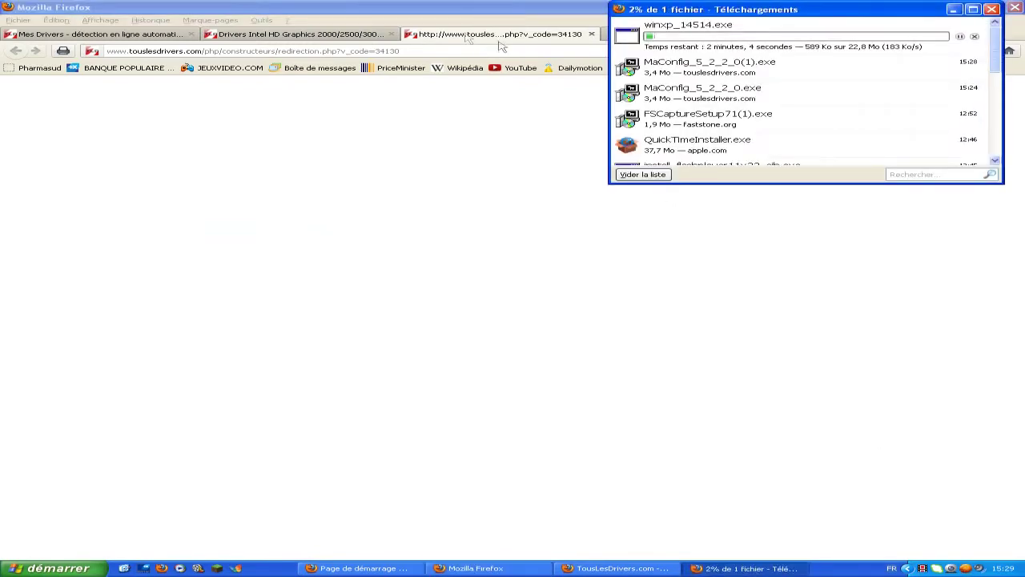
Close the blank download tab, the driver page and the download pop-up, and minimize the main browser window
{"action": "left_click", "coordinate": [584, 36]}
{"action": "left_click", "coordinate": [591, 34]}
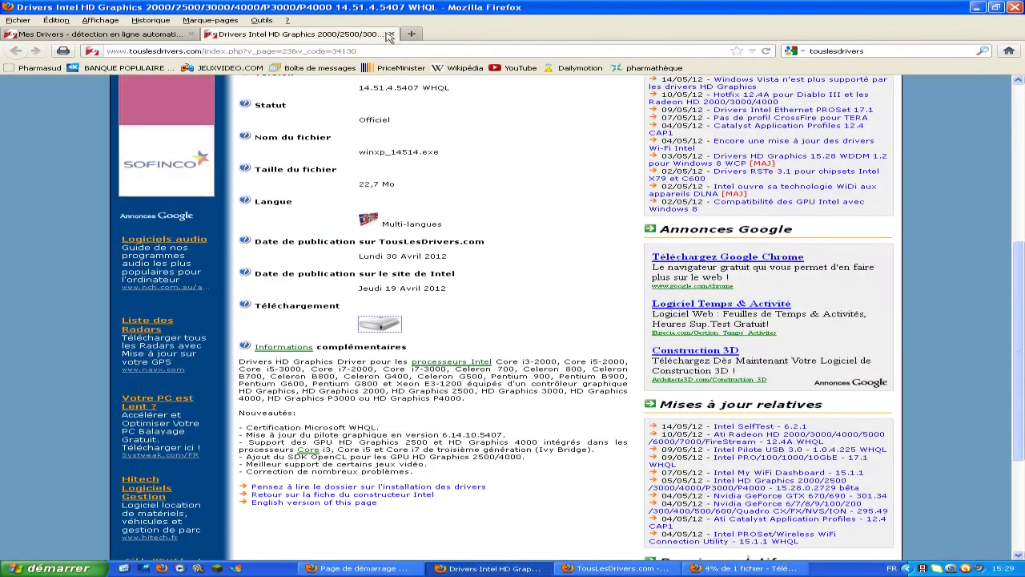
{"action": "left_click", "coordinate": [590, 34]}
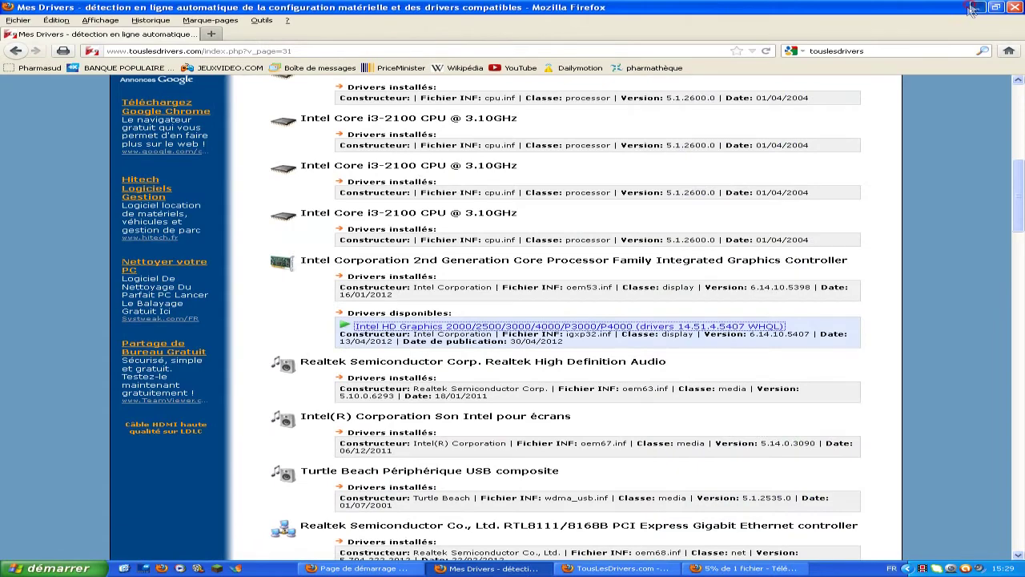
{"action": "left_click", "coordinate": [976, 8]}
{"action": "left_click", "coordinate": [488, 54]}
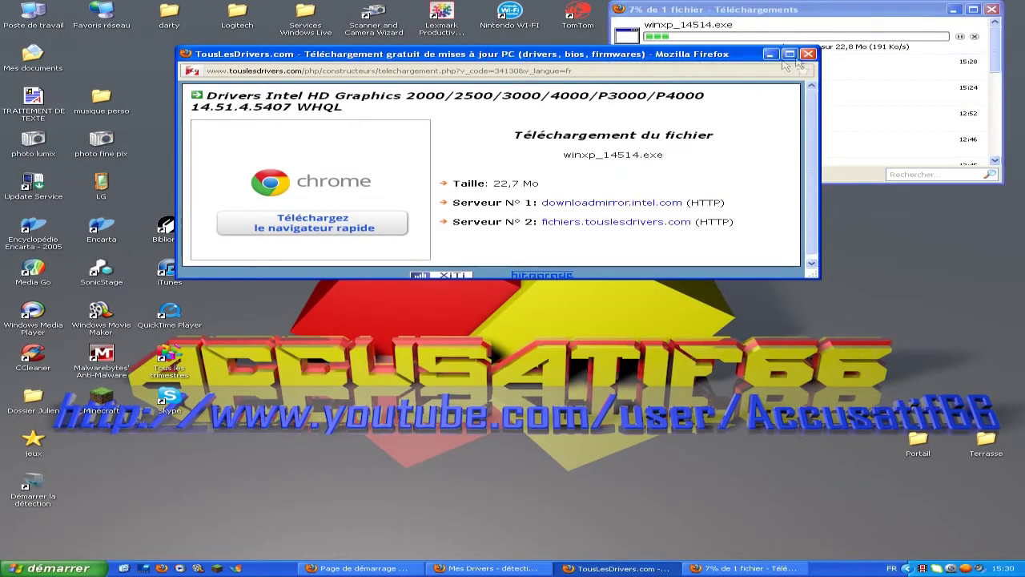
{"action": "left_click", "coordinate": [808, 55]}
Move the downloads window toward the middle of the desktop and run the downloaded winxp_14514.exe installer
{"action": "left_click_drag", "start_coordinate": [723, 10], "coordinate": [506, 104]}
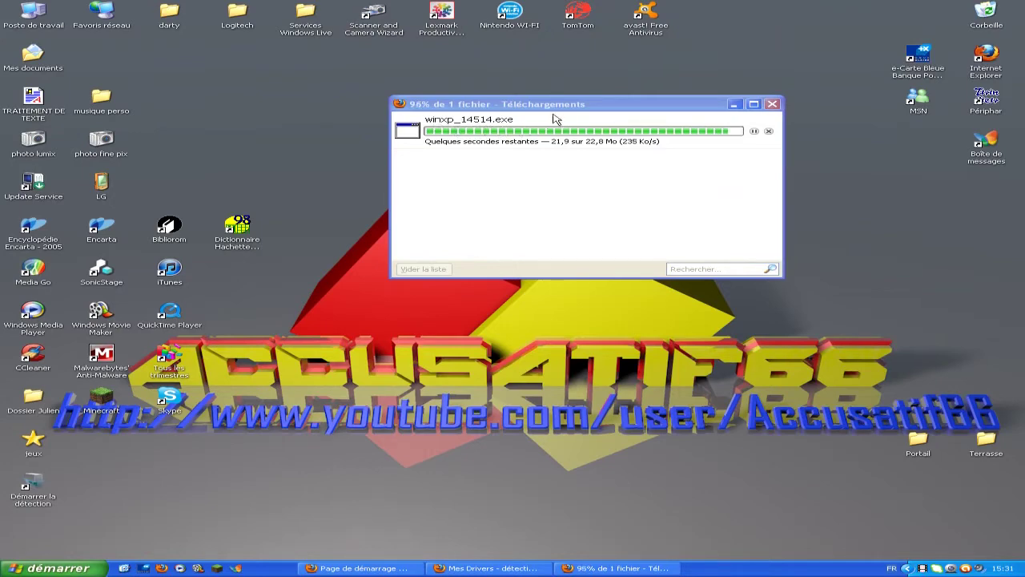
{"action": "left_click_drag", "start_coordinate": [561, 109], "coordinate": [531, 102]}
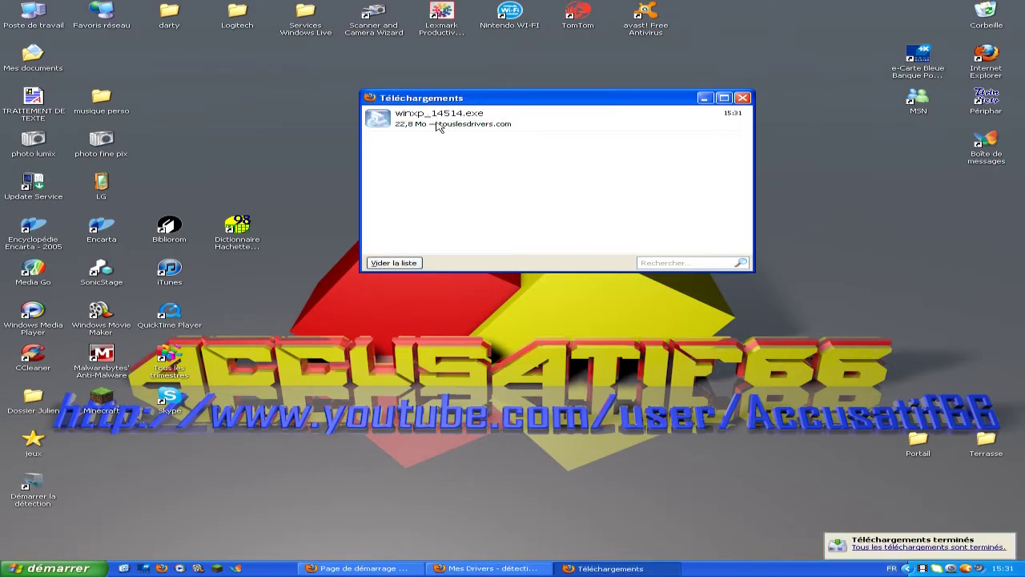
{"action": "left_click", "coordinate": [437, 126]}
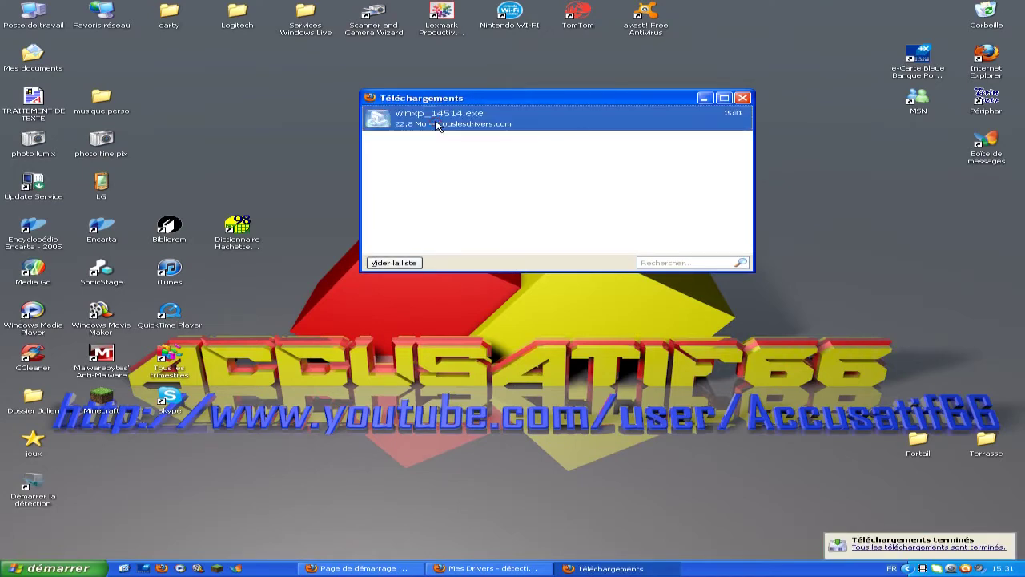
{"action": "double_click", "coordinate": [437, 126]}
{"action": "left_click", "coordinate": [556, 292]}
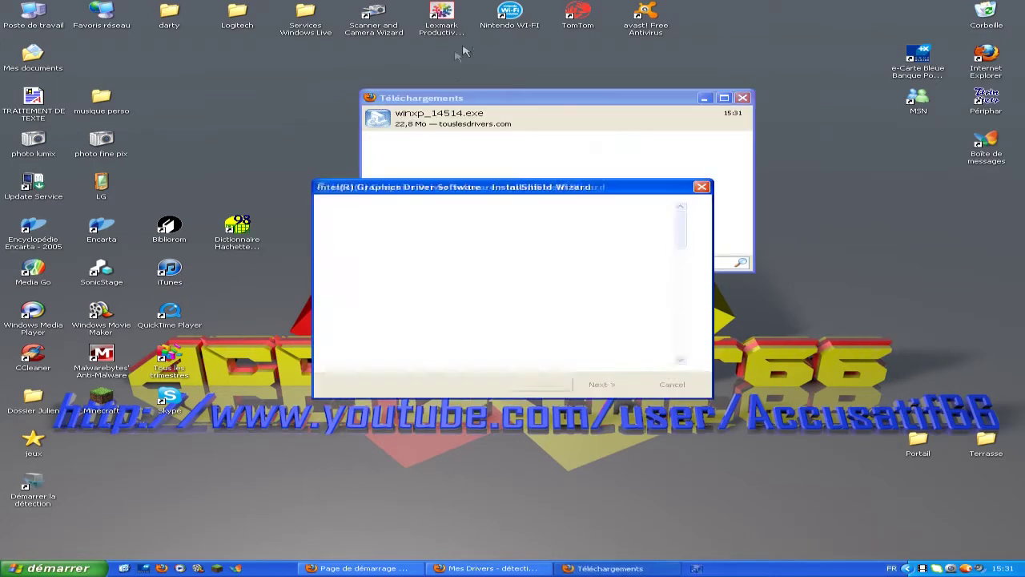
Extract the Intel Graphics Driver Software package, and reposition the extraction wizard and the downloads window on the desktop
{"action": "left_click", "coordinate": [601, 385]}
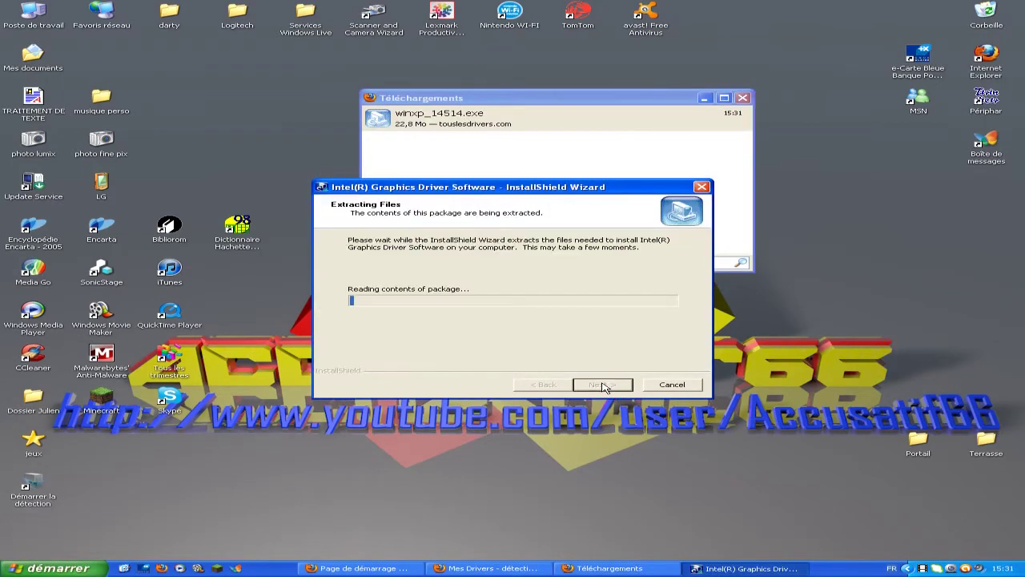
{"action": "left_click_drag", "start_coordinate": [506, 195], "coordinate": [517, 82]}
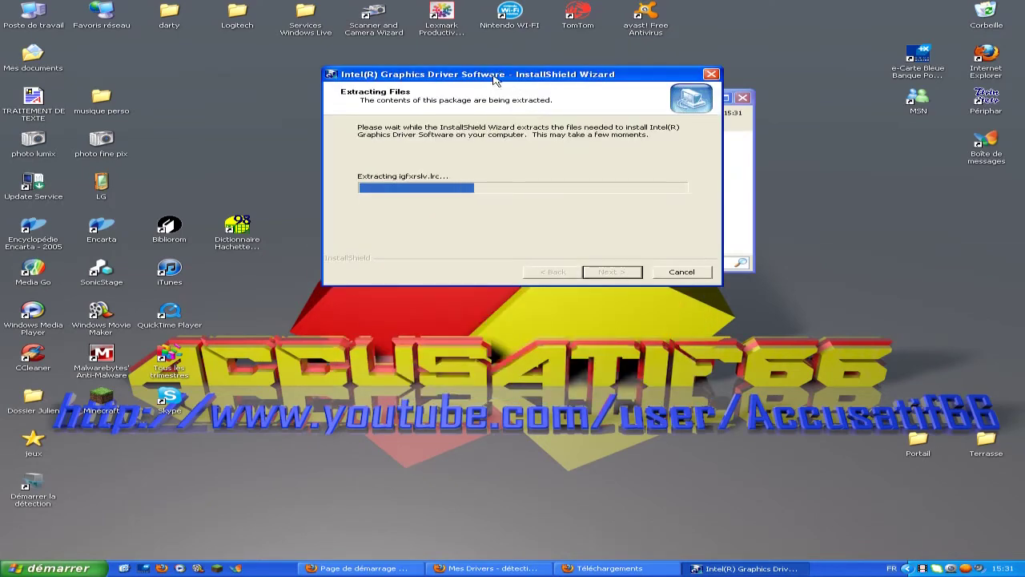
{"action": "left_click_drag", "start_coordinate": [421, 79], "coordinate": [455, 102]}
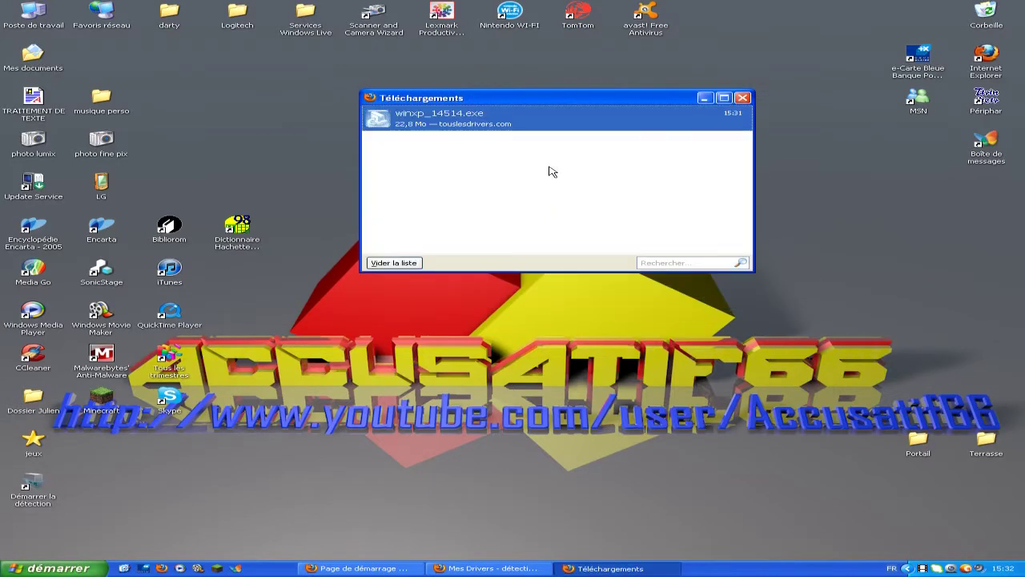
{"action": "left_click_drag", "start_coordinate": [490, 104], "coordinate": [451, 108]}
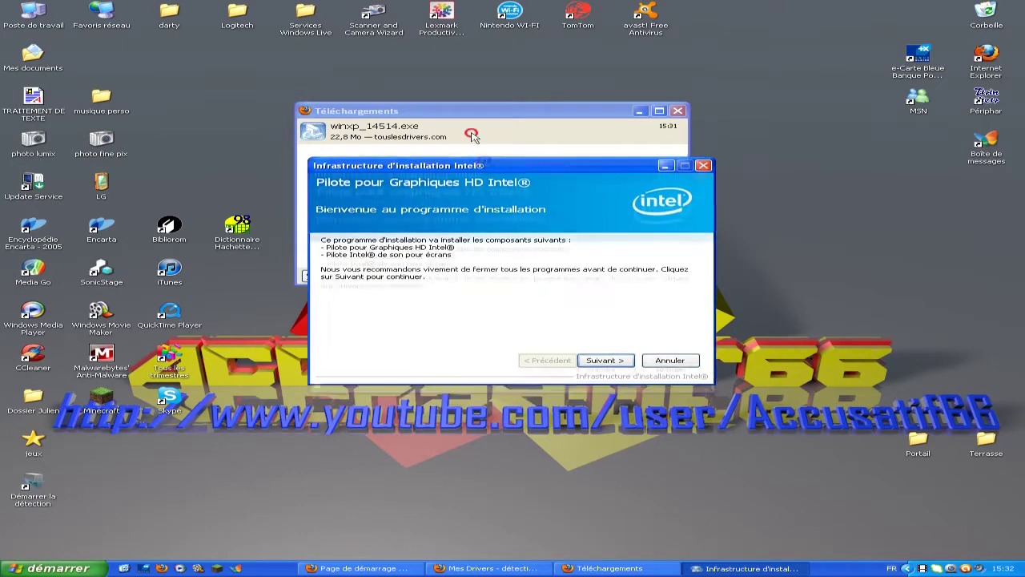
Accept the Intel HD Graphics licence agreement, continue past the Readme to start the driver installation, and move the progress window higher
{"action": "left_click", "coordinate": [599, 369]}
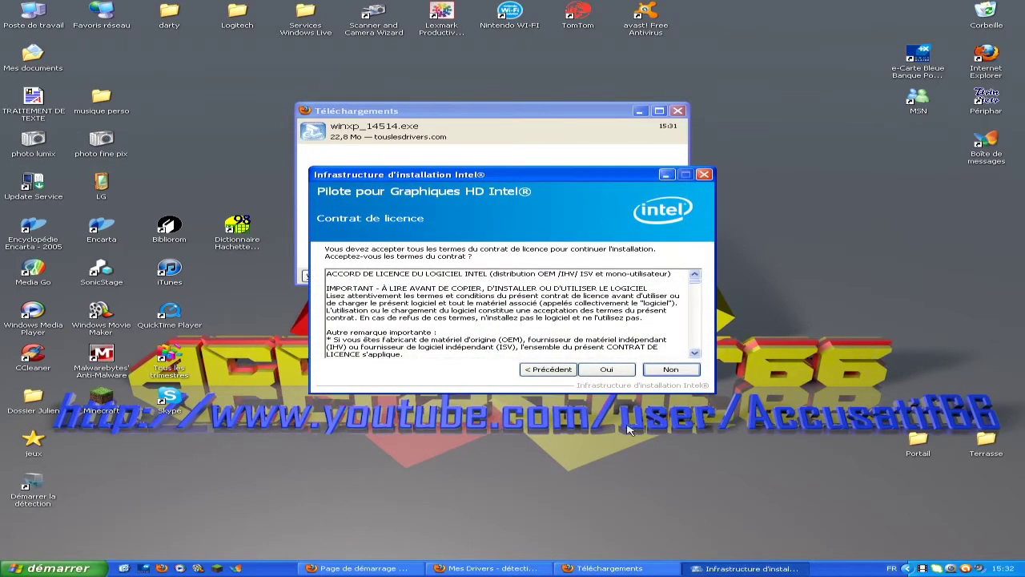
{"action": "left_click", "coordinate": [623, 370]}
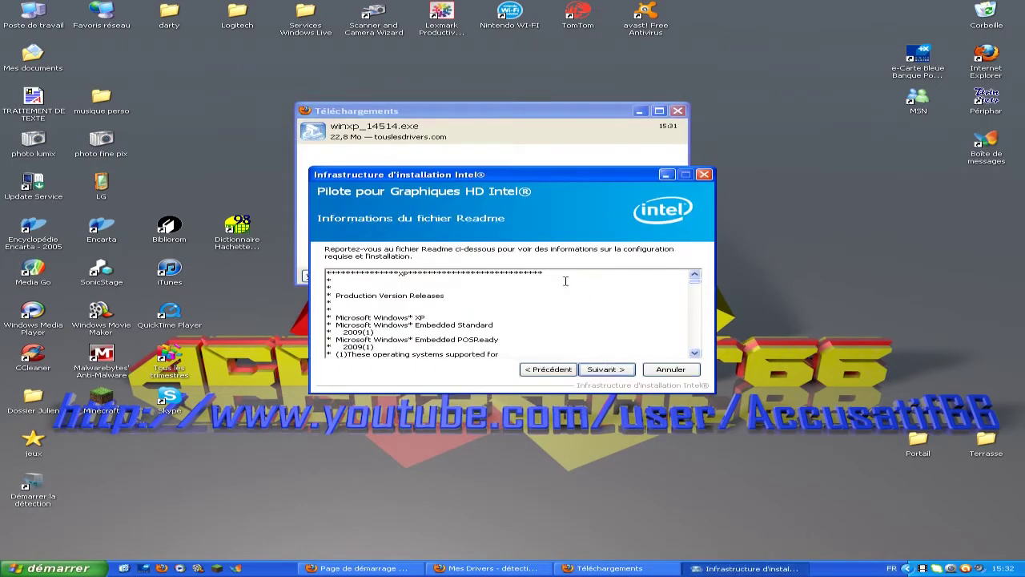
{"action": "left_click", "coordinate": [604, 372]}
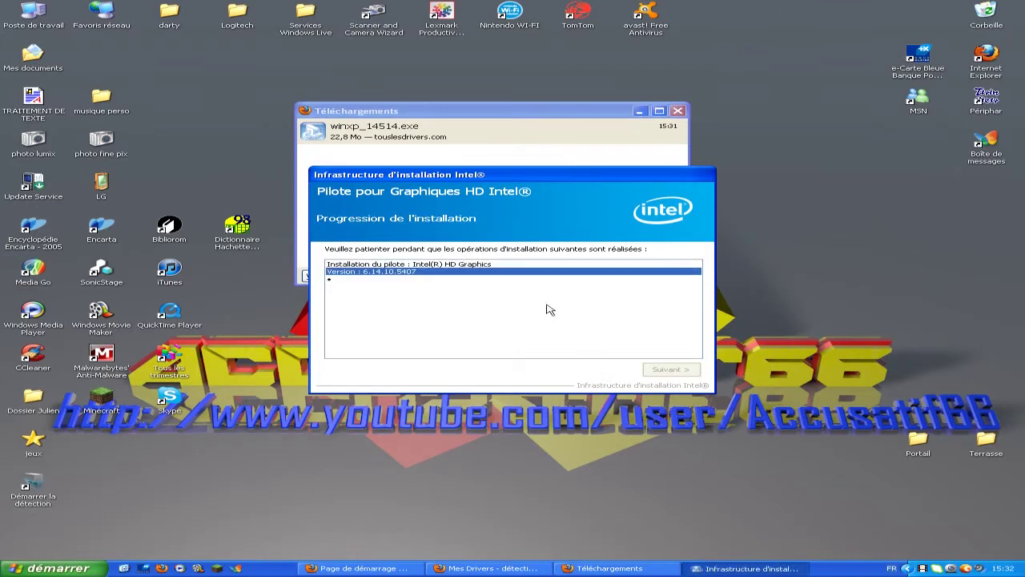
{"action": "left_click_drag", "start_coordinate": [495, 177], "coordinate": [461, 94]}
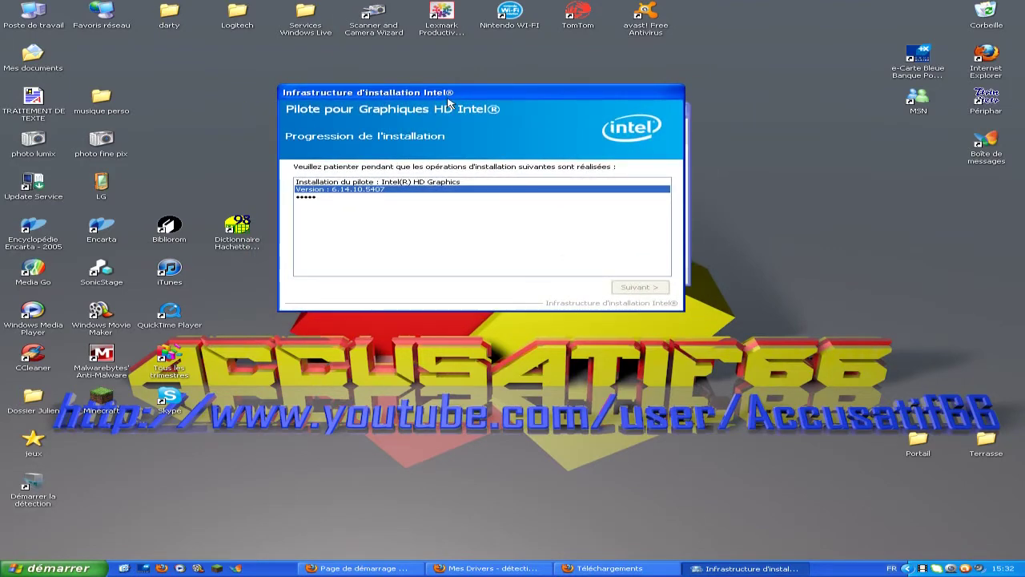
{"action": "mouse_move", "coordinate": [460, 93]}
{"action": "left_mouse_down"}
{"action": "mouse_move", "coordinate": [465, 109]}
{"action": "mouse_move", "coordinate": [488, 84]}
{"action": "mouse_move", "coordinate": [454, 83]}
{"action": "left_mouse_up"}
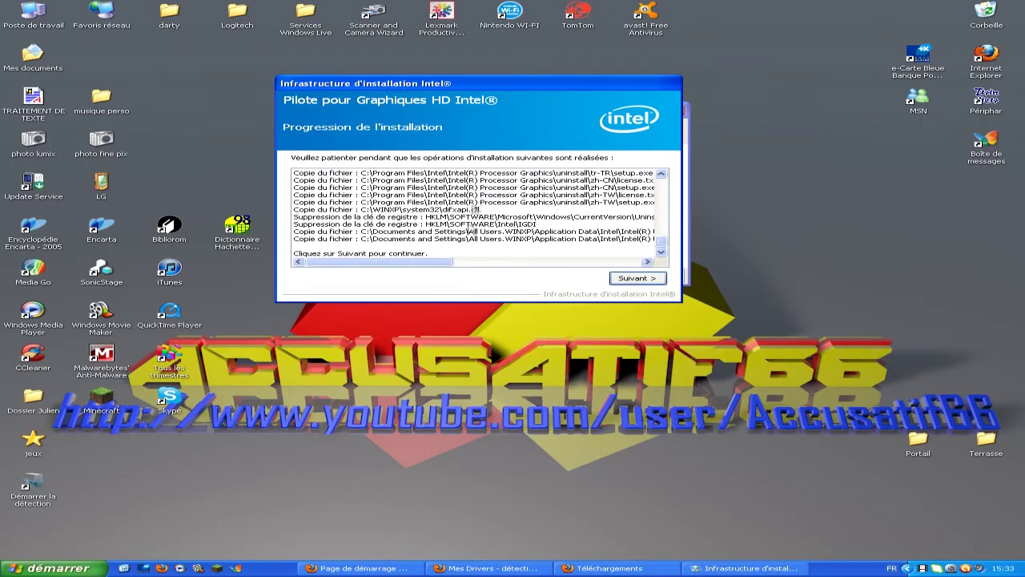
Finish the Intel driver setup with the option to restart the computer later, and close the downloads window
{"action": "left_click", "coordinate": [638, 278]}
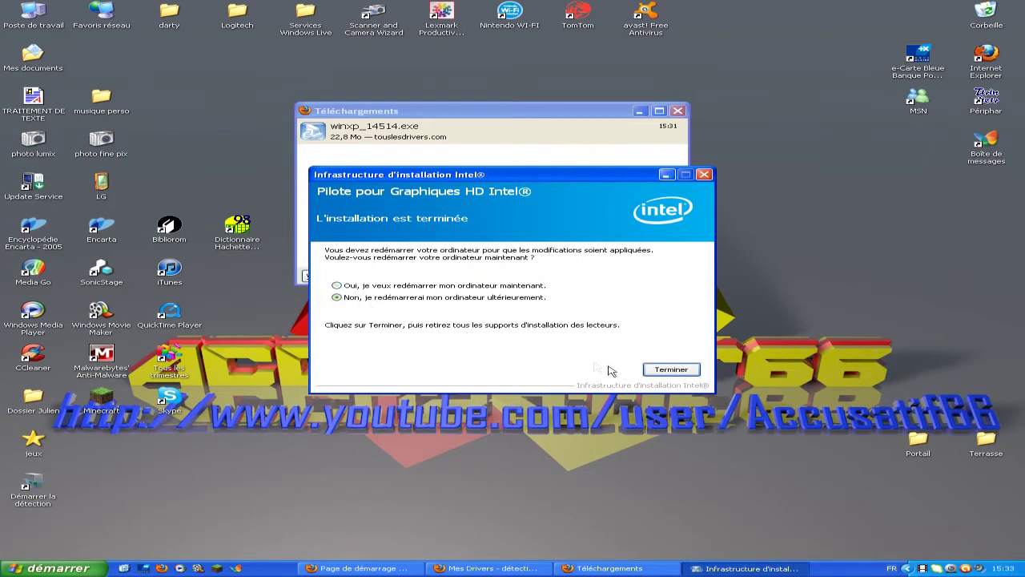
{"action": "left_click", "coordinate": [676, 371]}
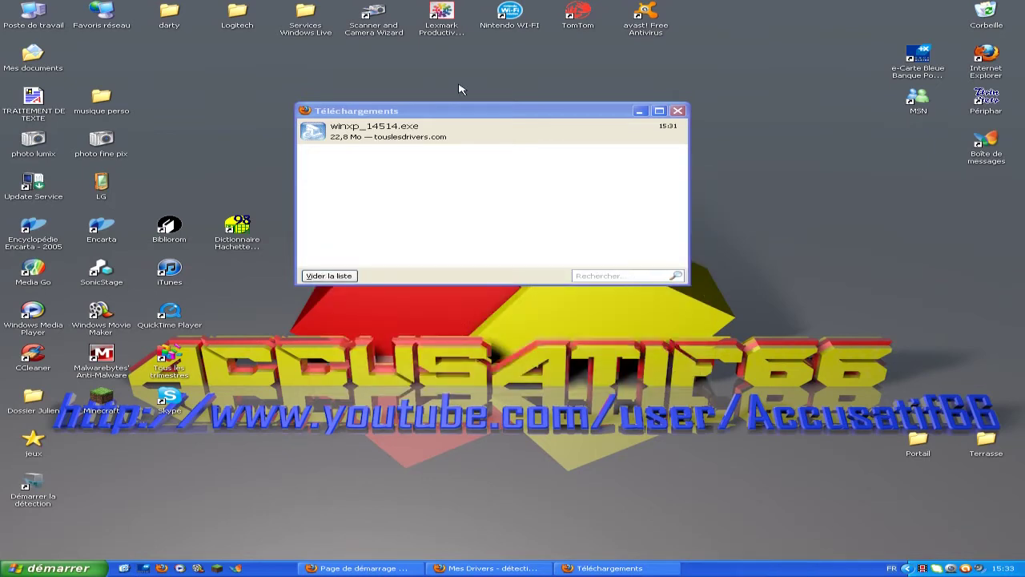
{"action": "left_click", "coordinate": [678, 113]}
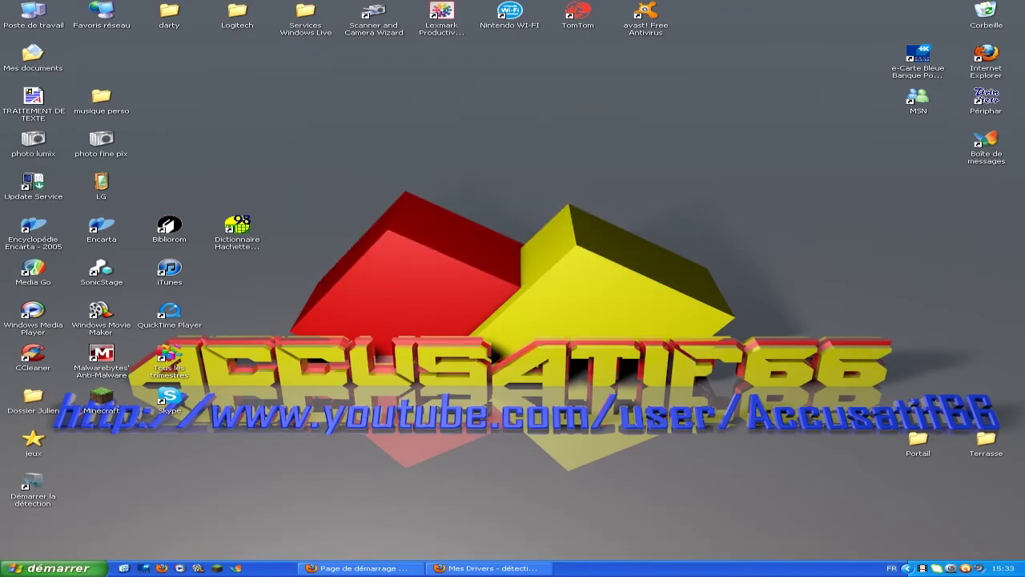
Reopen the Mes Drivers detection results, check the listed devices down to the page end for available drivers, and minimize the browser
{"action": "left_click", "coordinate": [488, 568]}
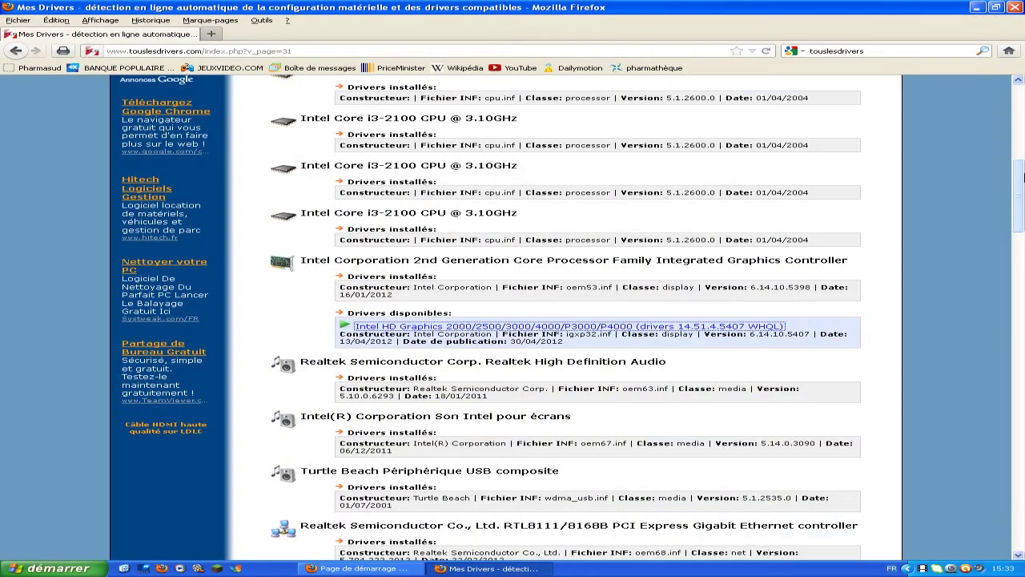
{"action": "scroll", "coordinate": [505, 300], "scroll_direction": "down", "scroll_amount": 10}
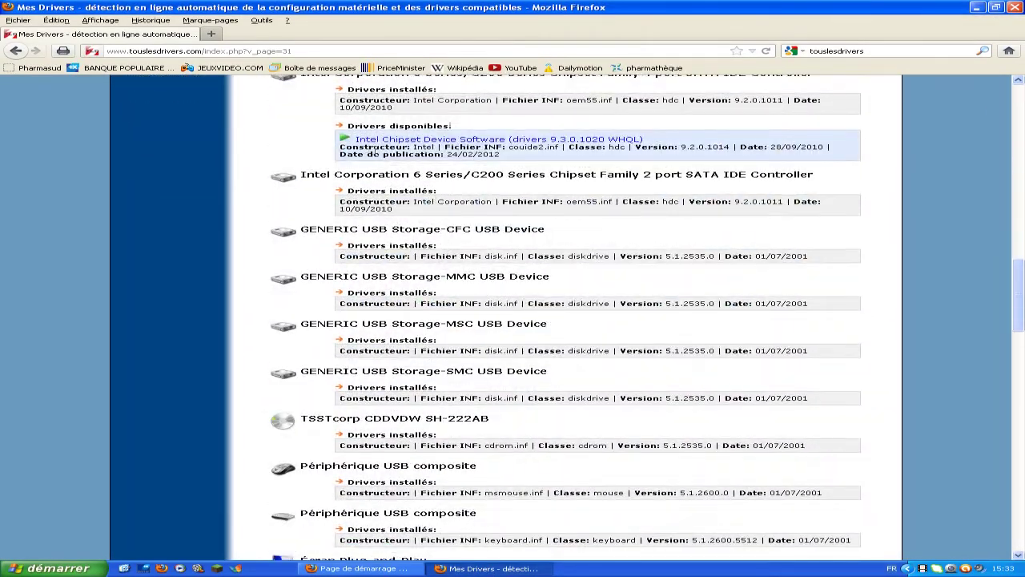
{"action": "scroll", "coordinate": [483, 288], "scroll_direction": "down", "scroll_amount": 12}
{"action": "scroll", "coordinate": [430, 132], "scroll_direction": "up", "scroll_amount": 3}
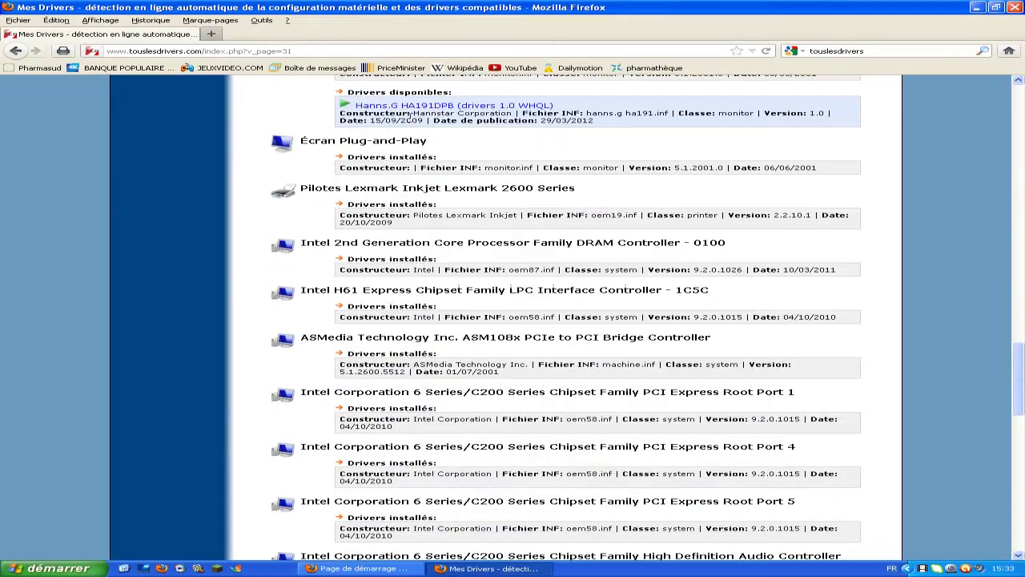
{"action": "scroll", "coordinate": [420, 144], "scroll_direction": "down", "scroll_amount": 15}
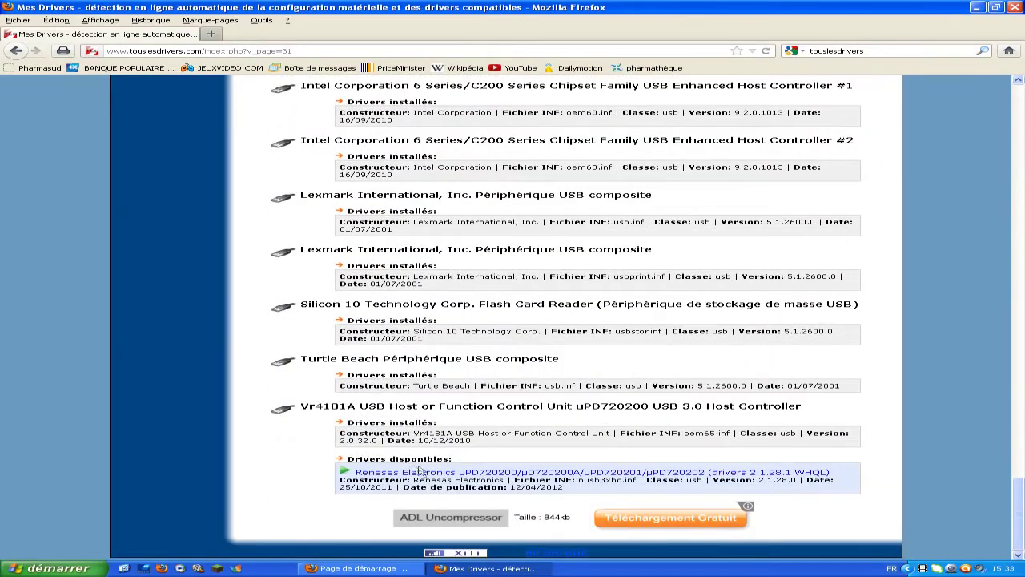
{"action": "left_click", "coordinate": [979, 8]}
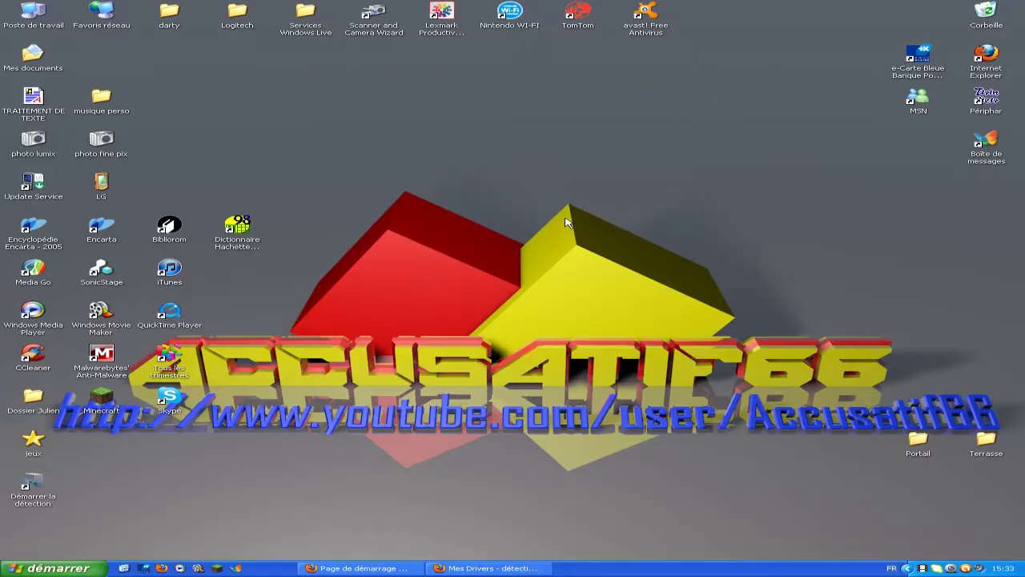